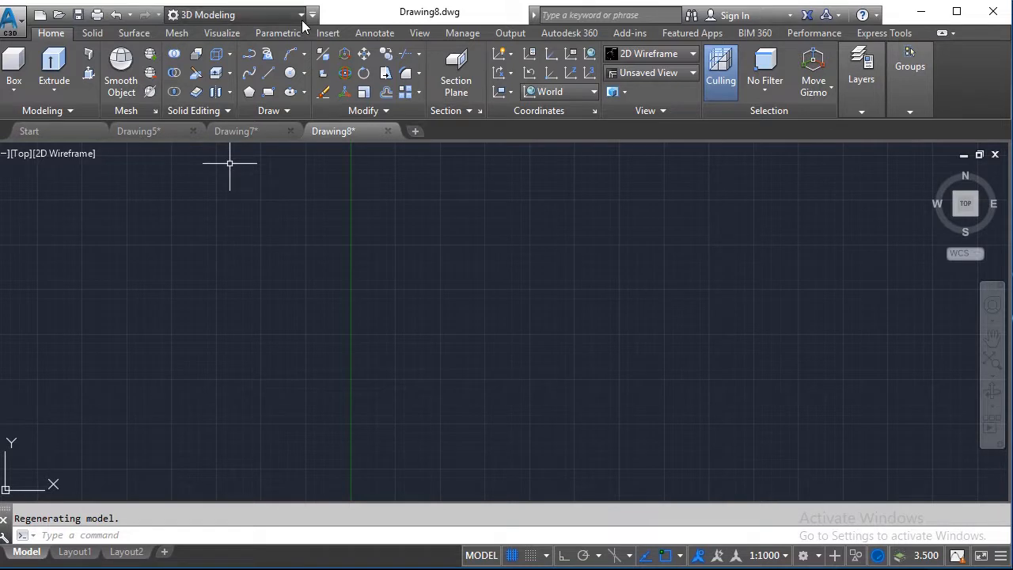
Switch to the Drafting & Annotation workspace and draw a closed four-sided line outline, about 3698 wide along its top, beside the green Y axis.
left_click(301, 15)
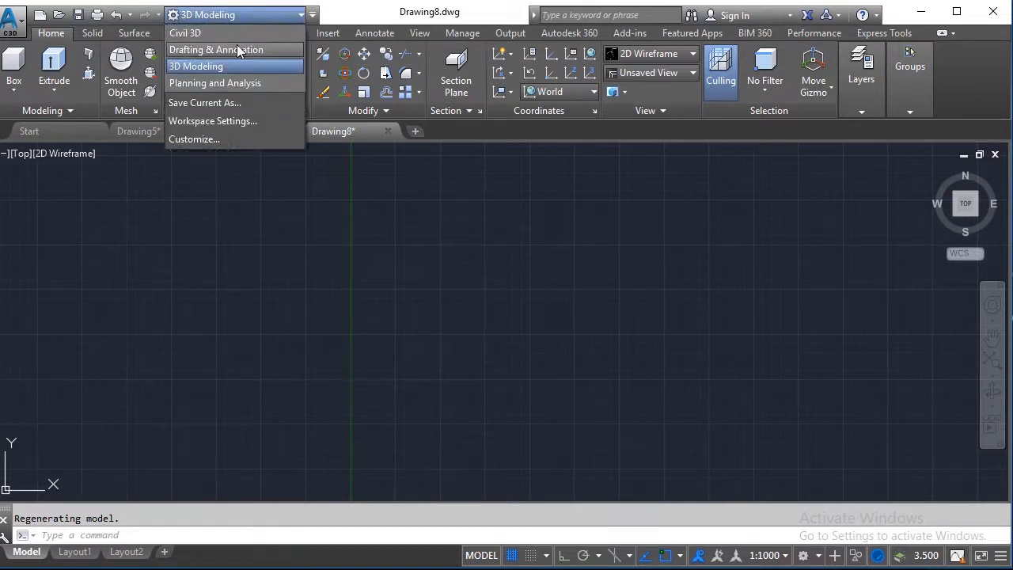
left_click(252, 49)
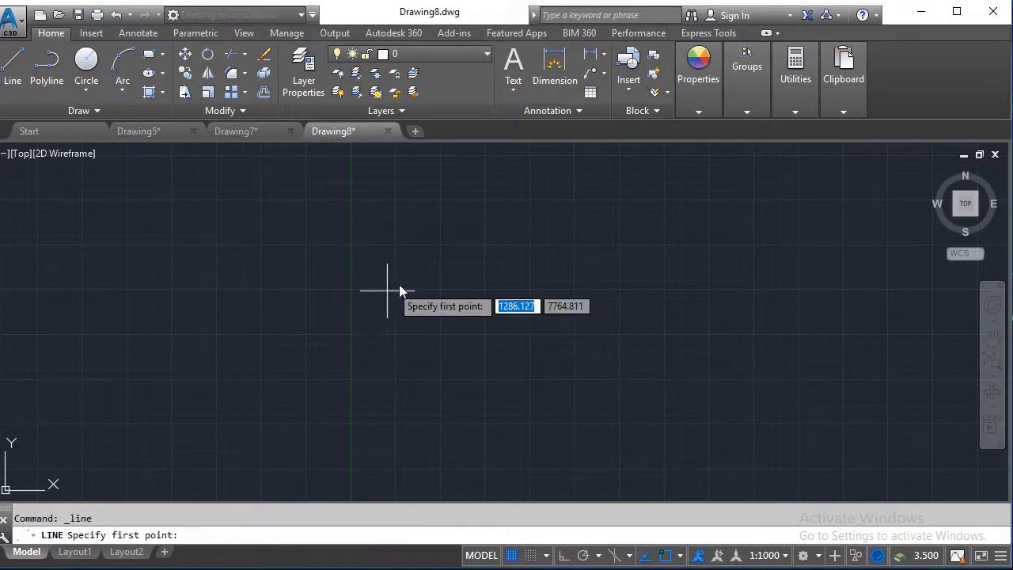
left_click(422, 226)
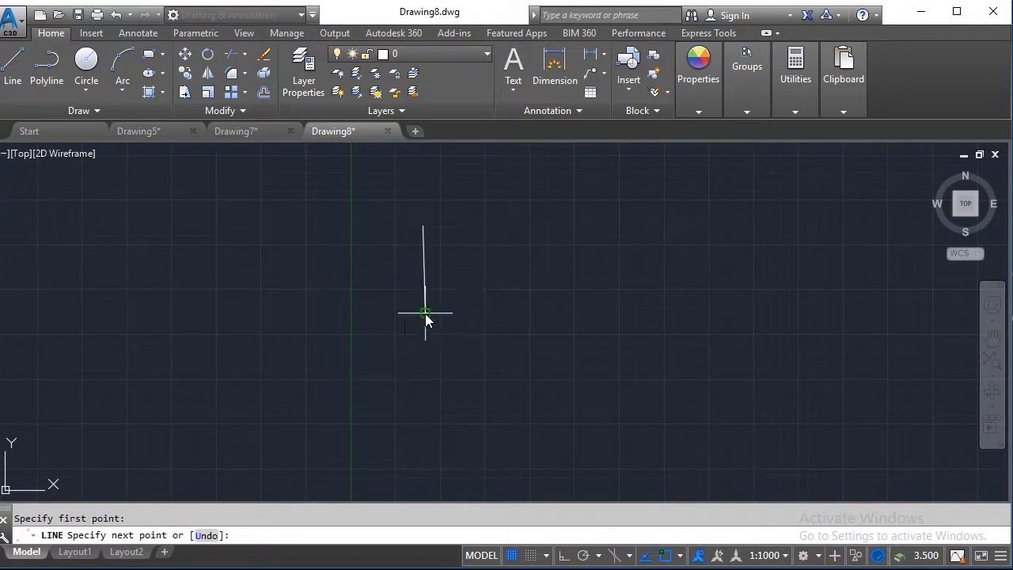
left_click(528, 297)
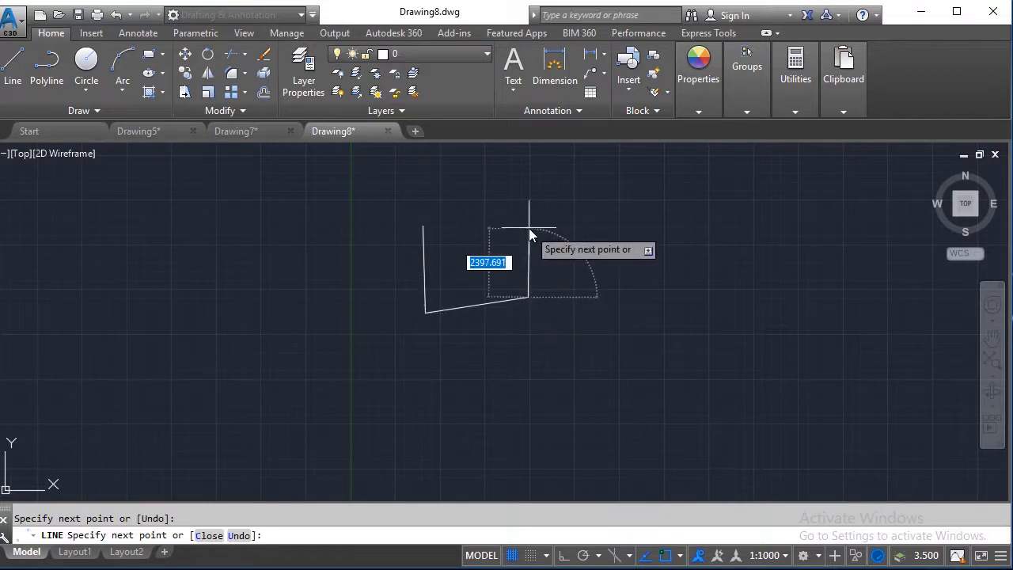
left_click(529, 228)
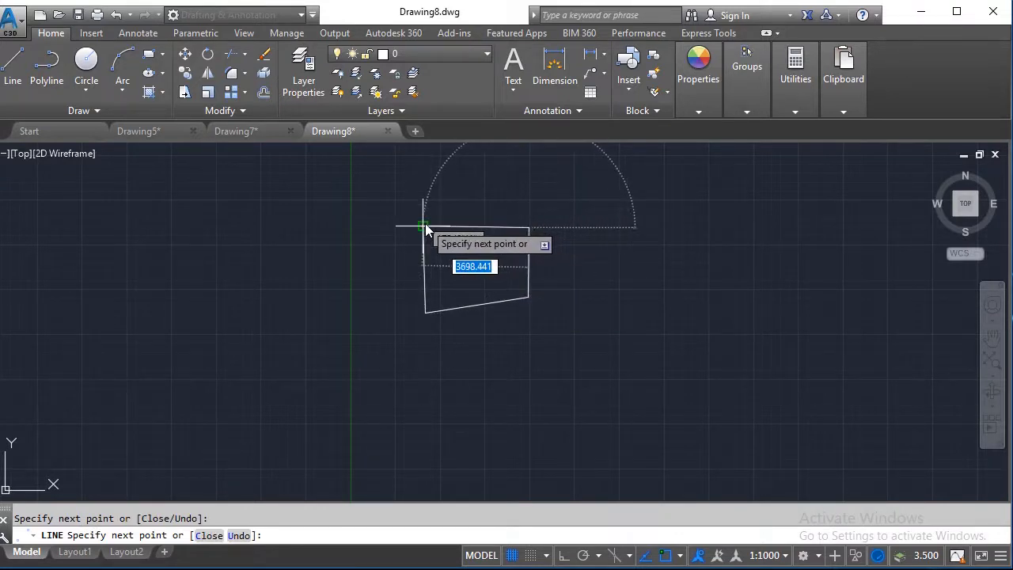
left_click(425, 226)
key("Escape")
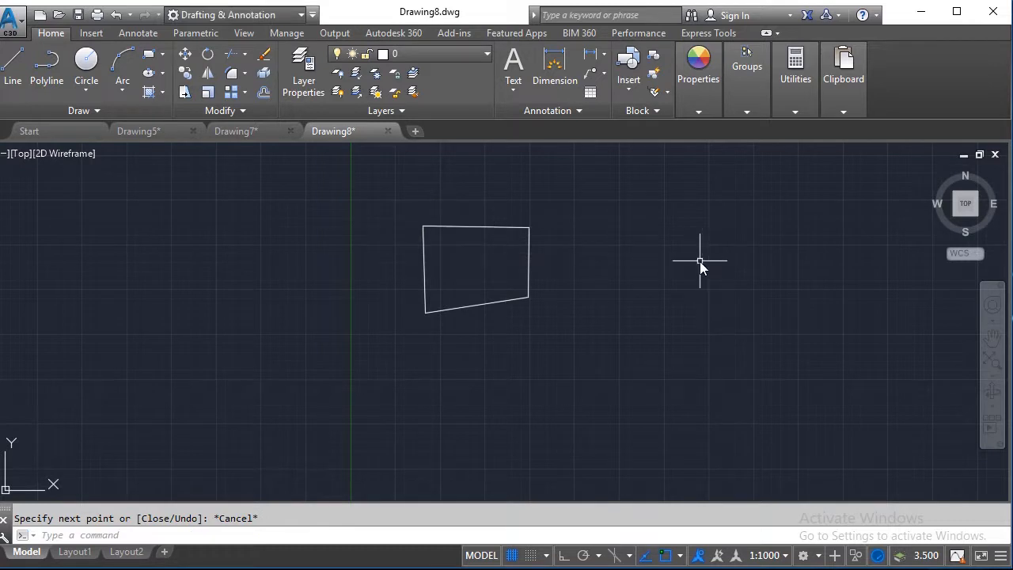
Draw a second closed four-sided outline with the LINE command, east of the first, with its right side about 2834 long.
type("LIne")
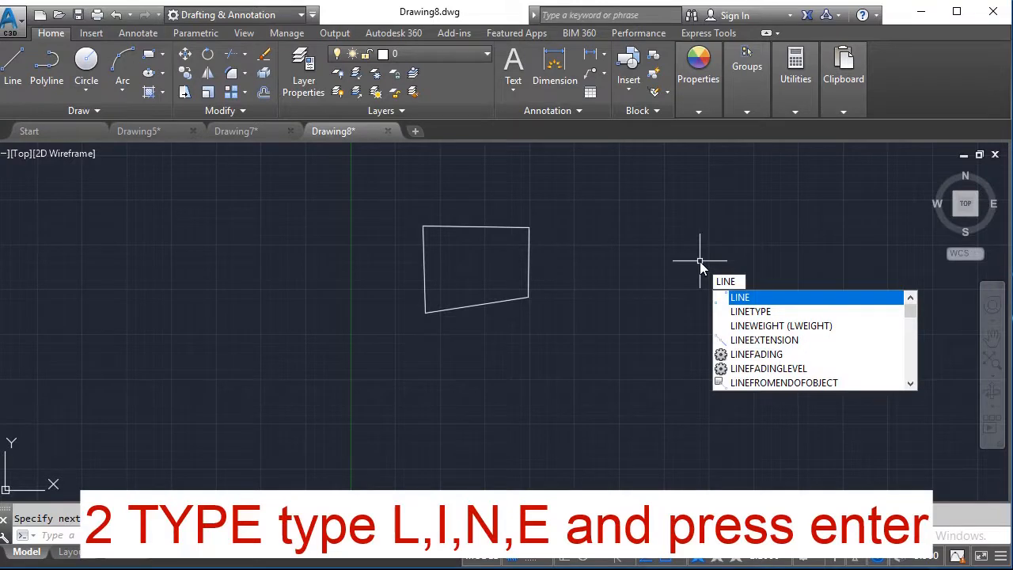
key("Return")
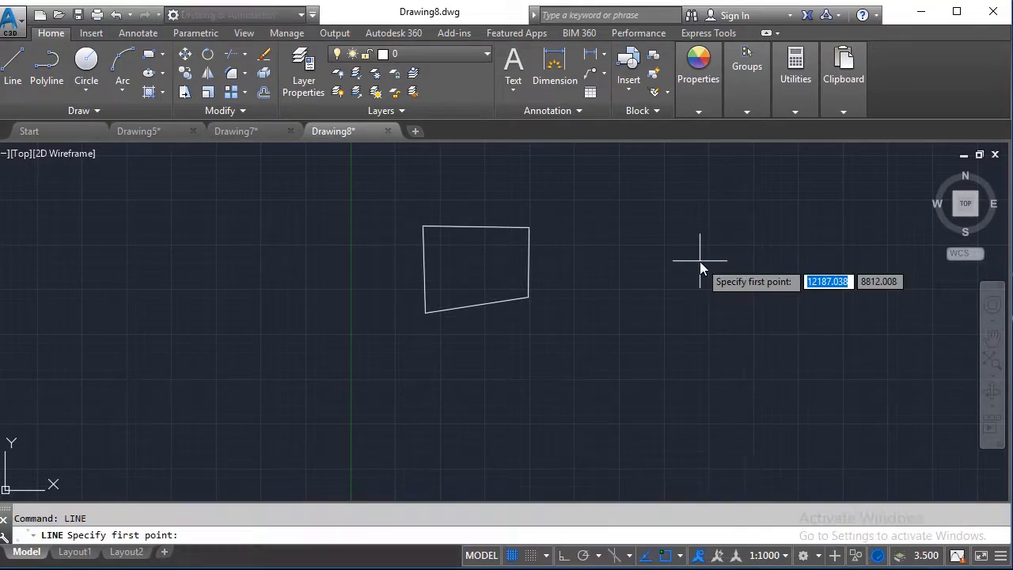
left_click(641, 244)
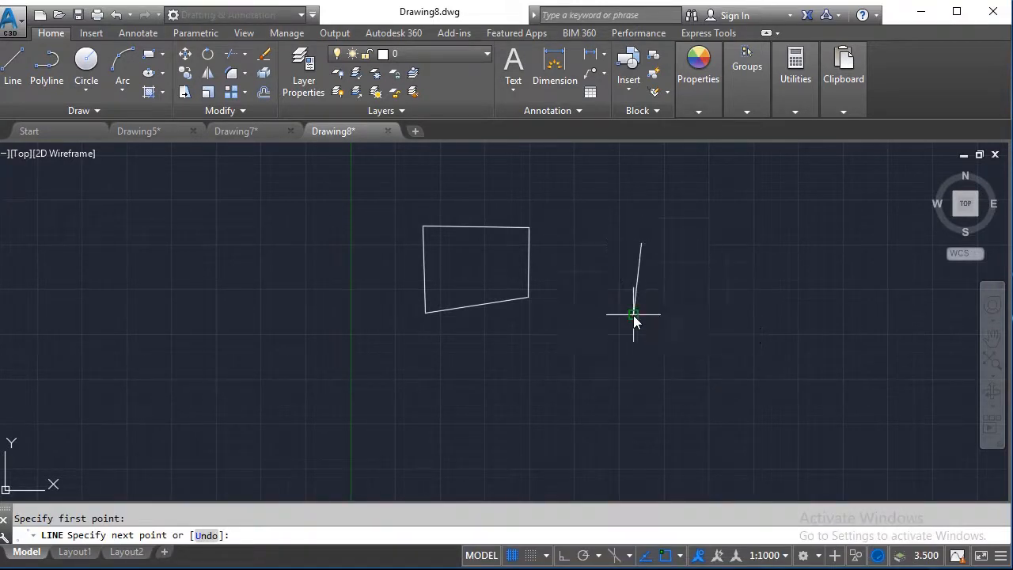
left_click(633, 315)
left_click(708, 315)
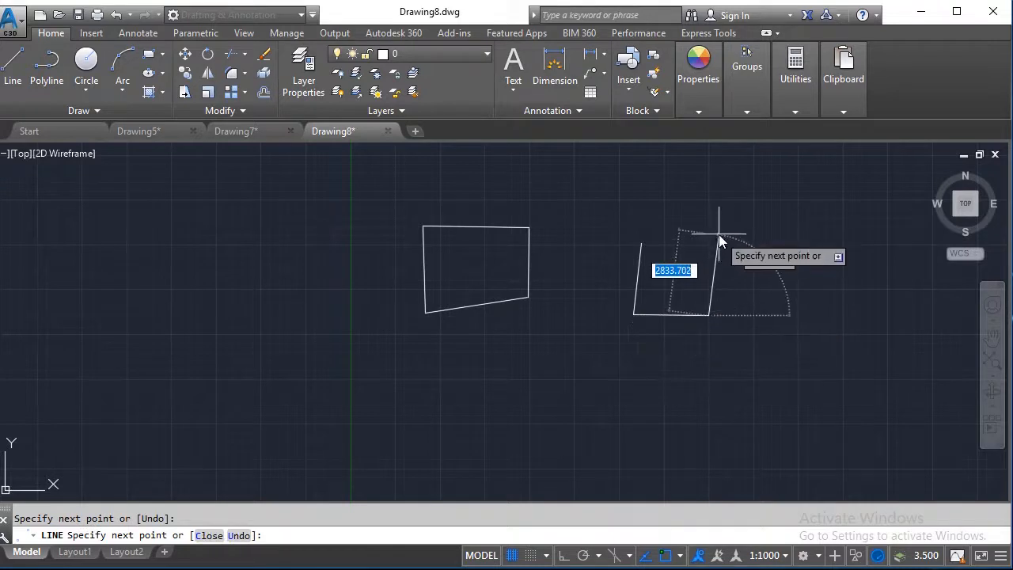
left_click(719, 235)
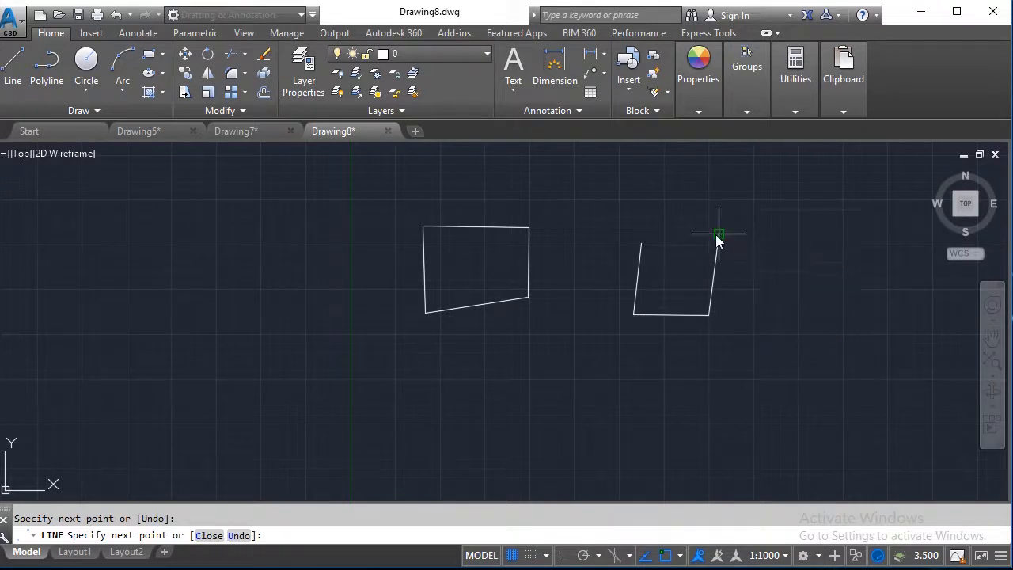
left_click(642, 243)
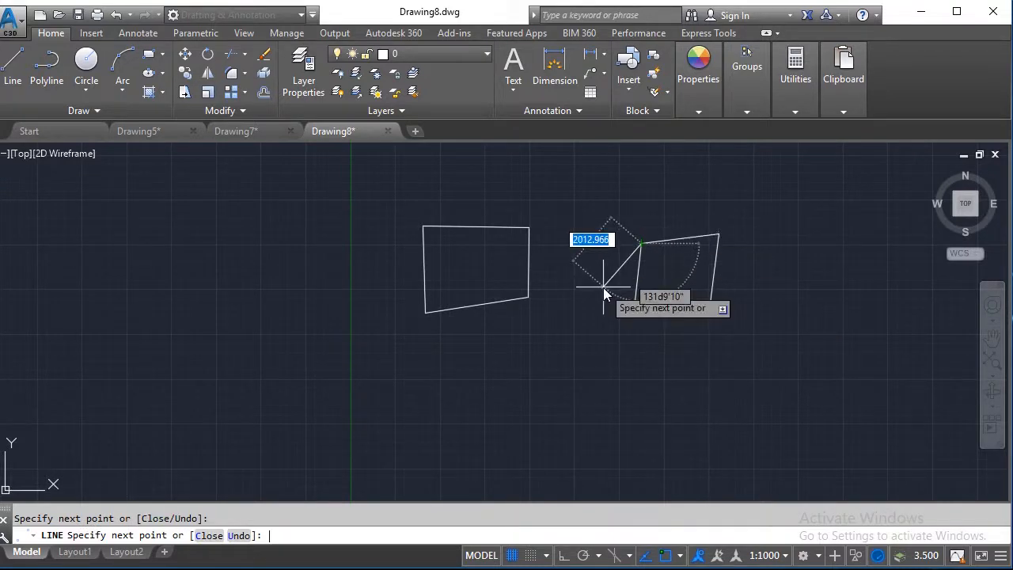
key("Return")
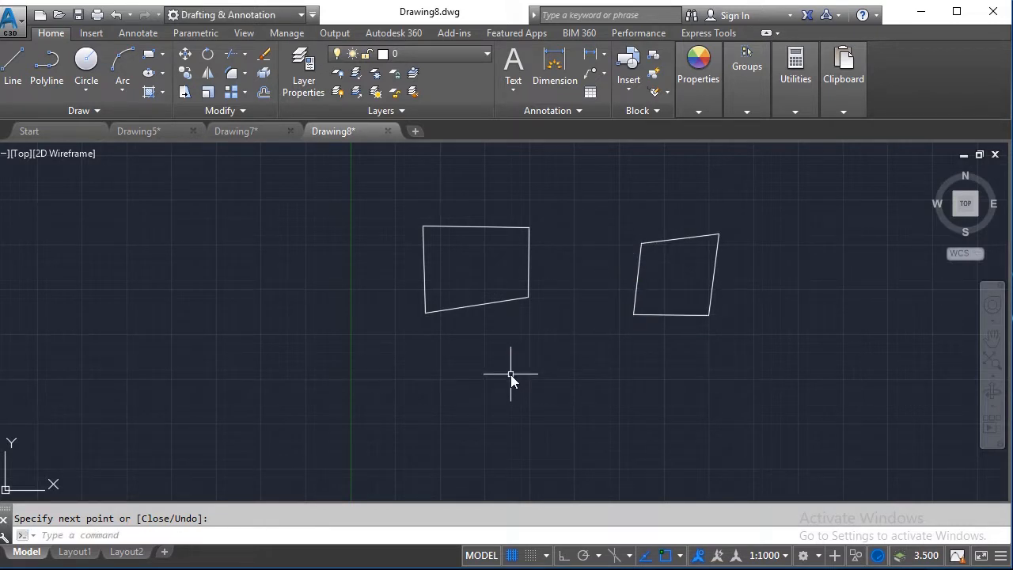
Draw a third, smaller four-sided line outline below and between the two existing ones, closing it at its starting endpoint.
type("L")
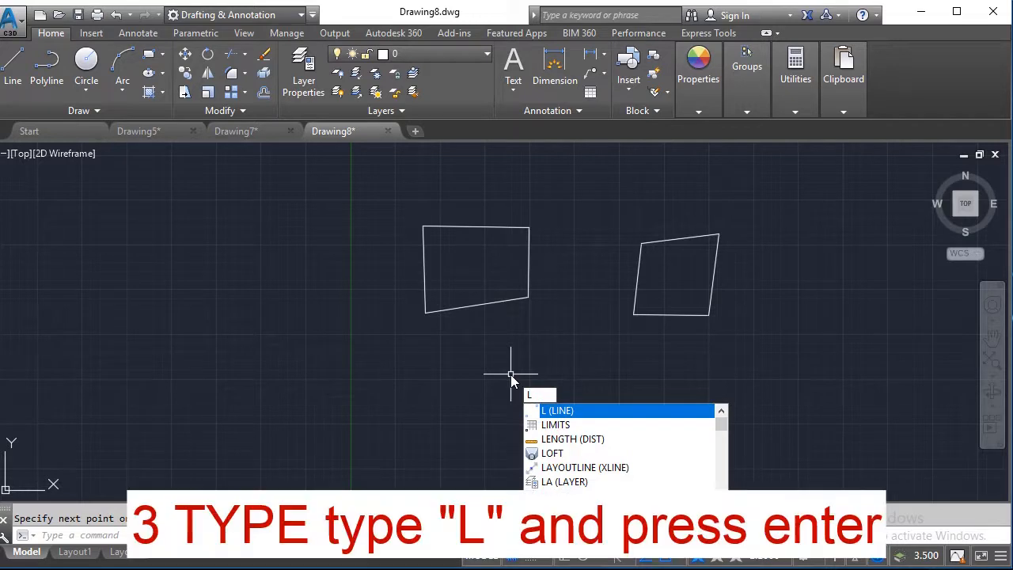
key("Return")
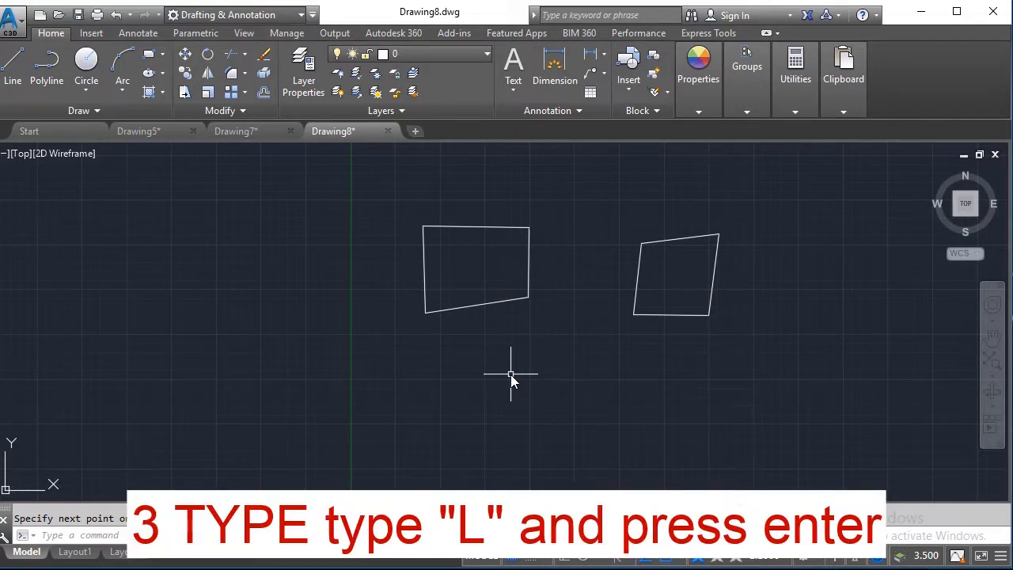
left_click(511, 375)
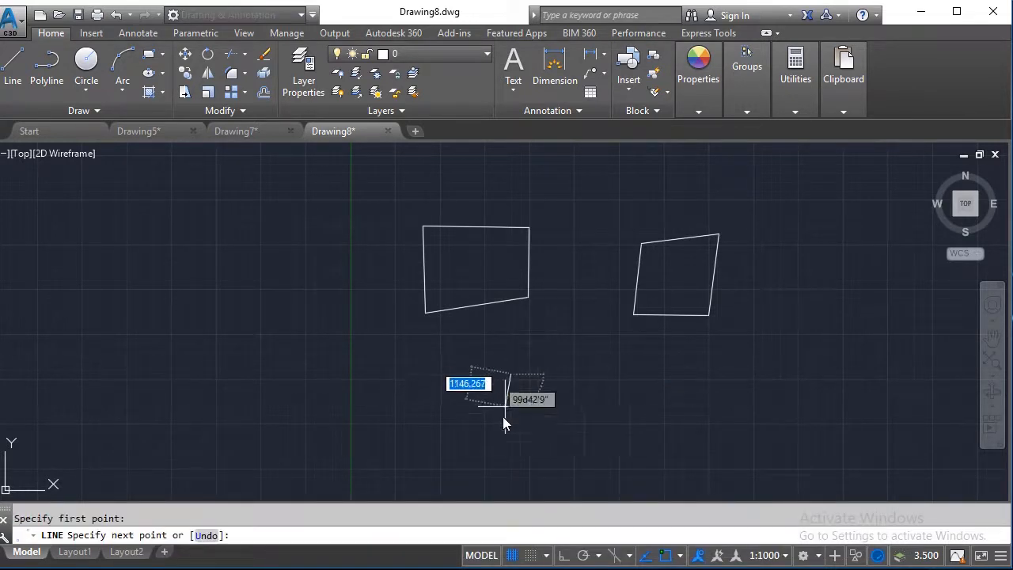
left_click(503, 417)
left_click(586, 419)
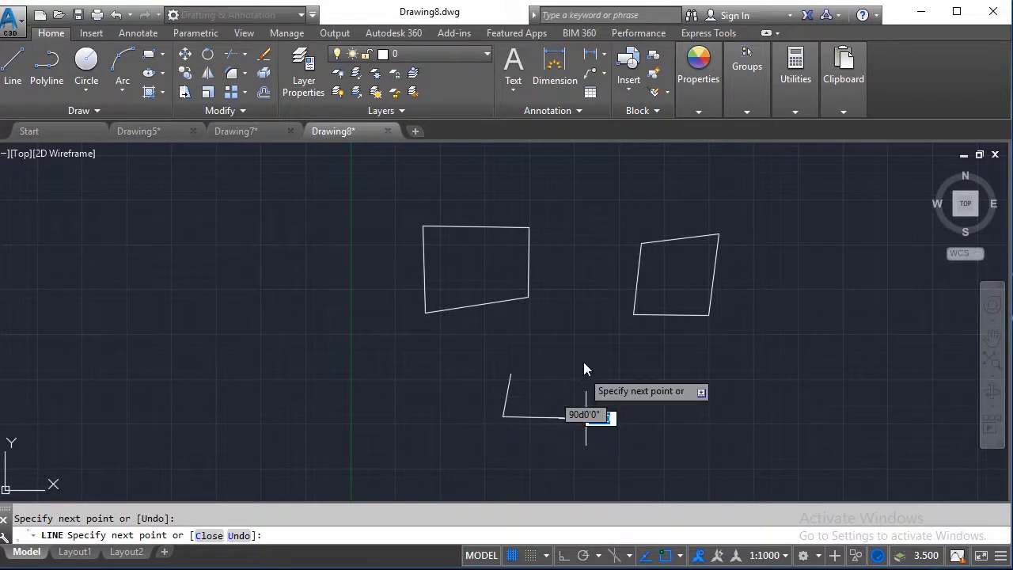
left_click(584, 342)
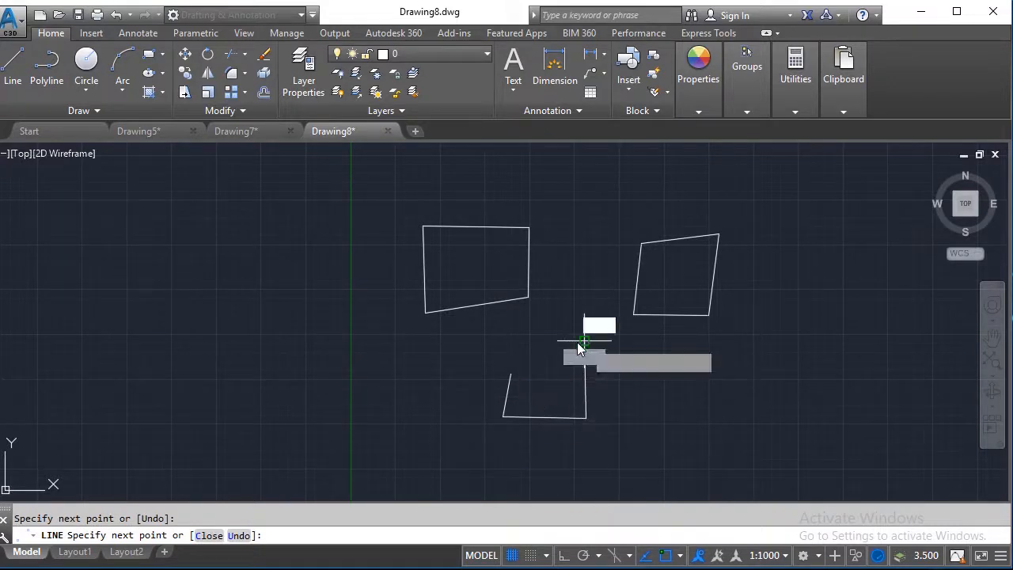
left_click(512, 375)
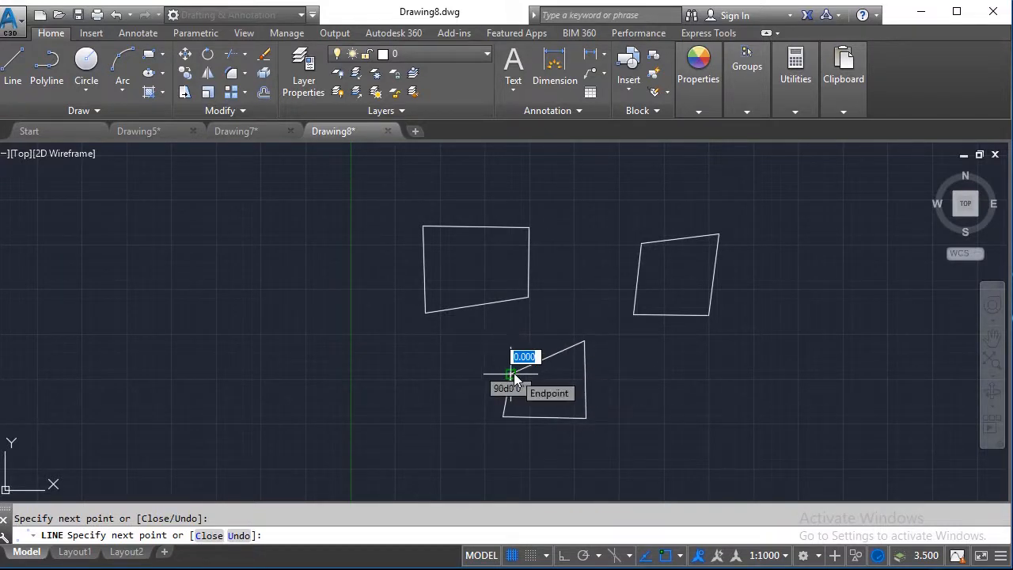
key("Escape")
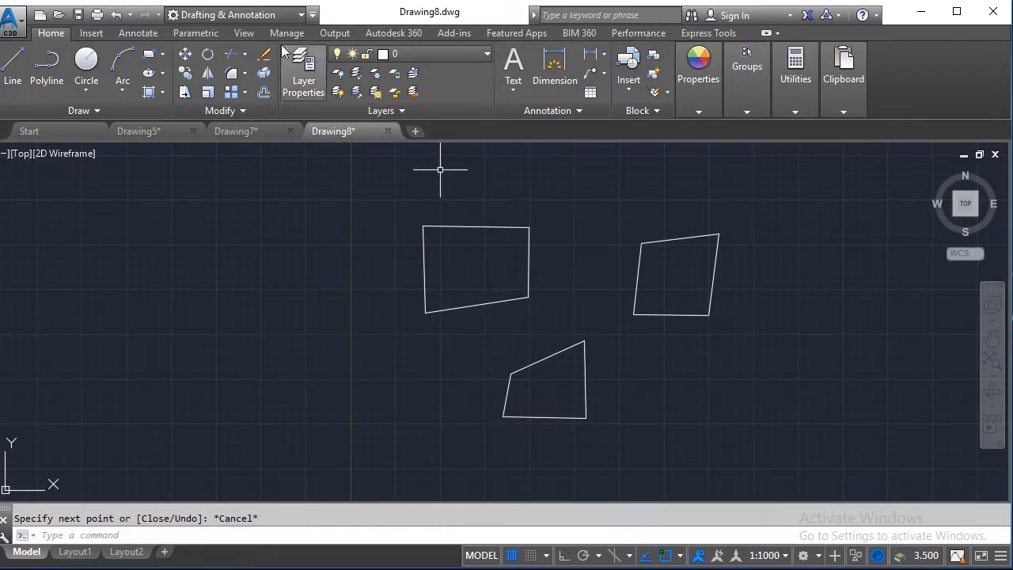
Dimension the top edge of the first outline between its two upper corners, placing the dimension line just above the edge.
left_click(143, 33)
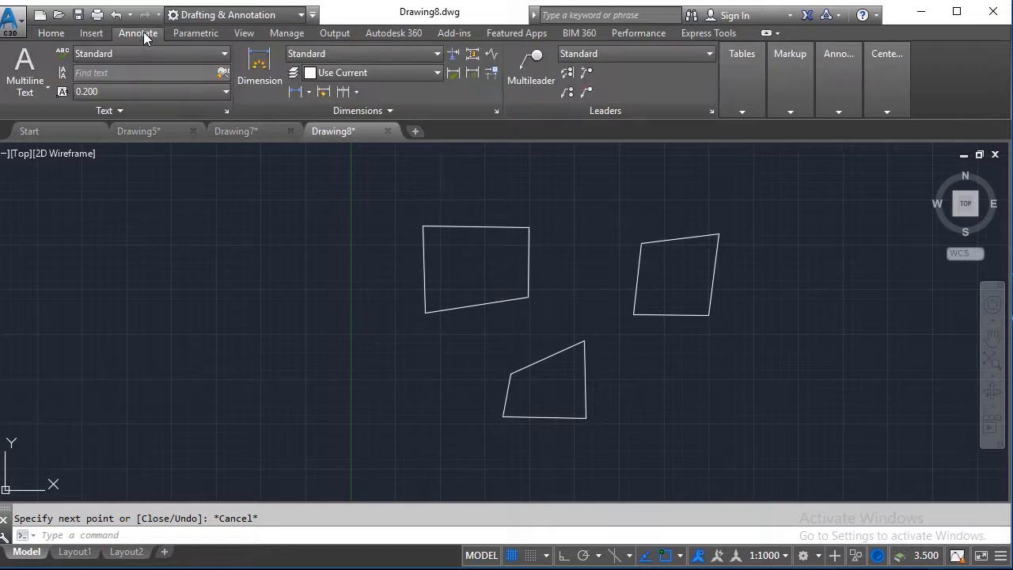
left_click(261, 71)
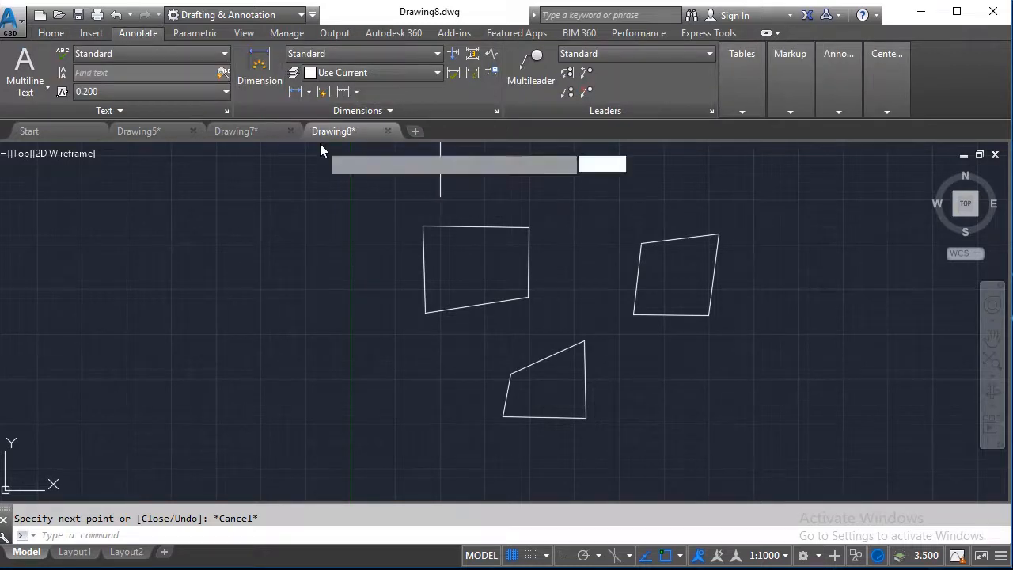
left_click(423, 227)
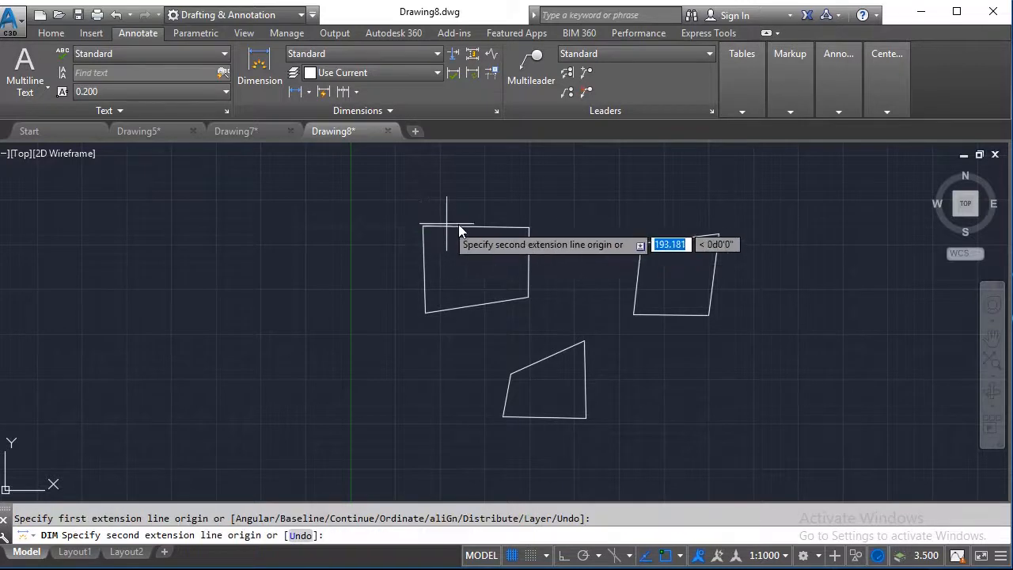
left_click(529, 229)
left_click(525, 209)
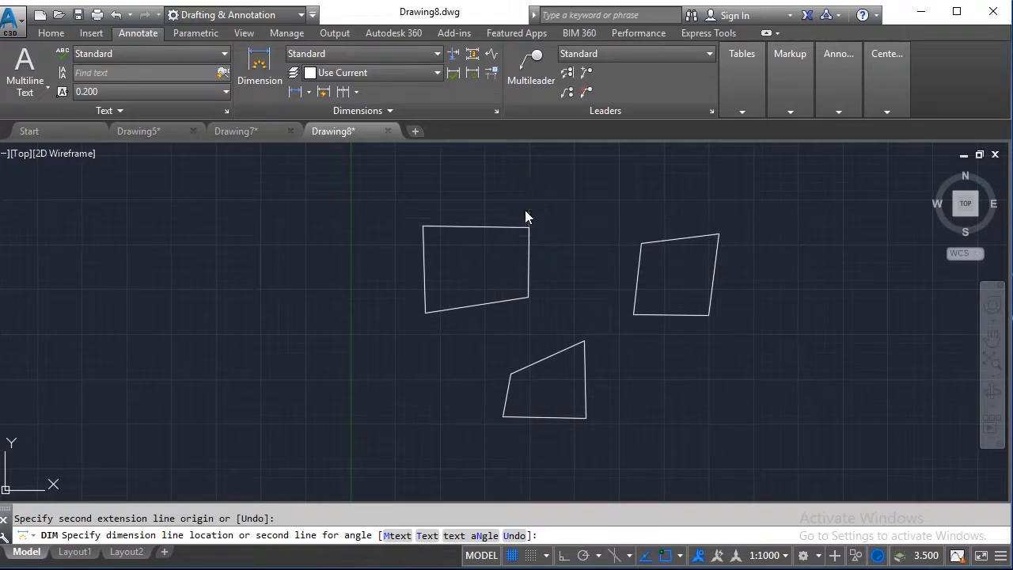
Examine the new dimension above the first outline's top edge up close, and remove it from the drawing.
scroll(475, 200, "up", 7)
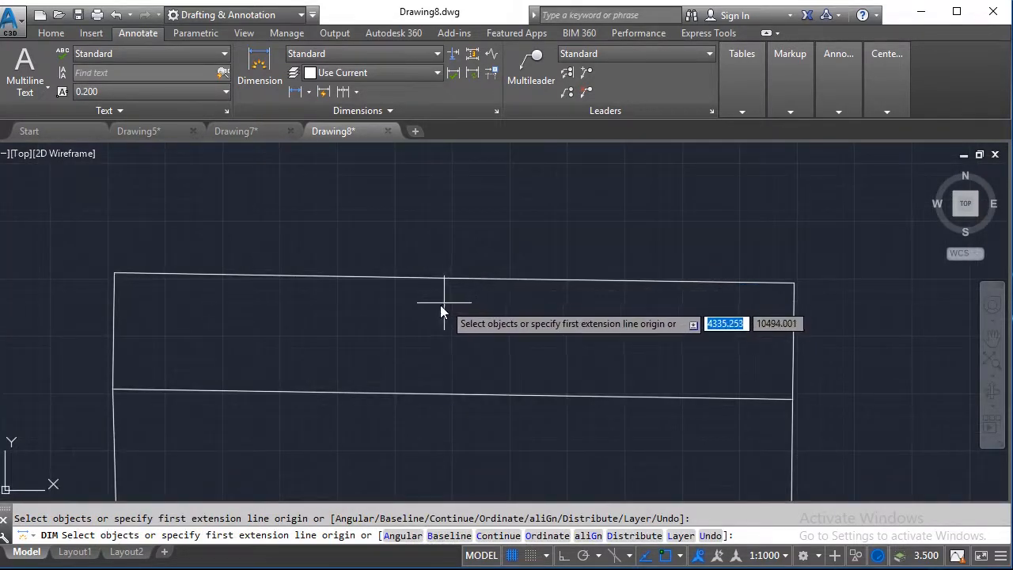
scroll(438, 288, "up", 5)
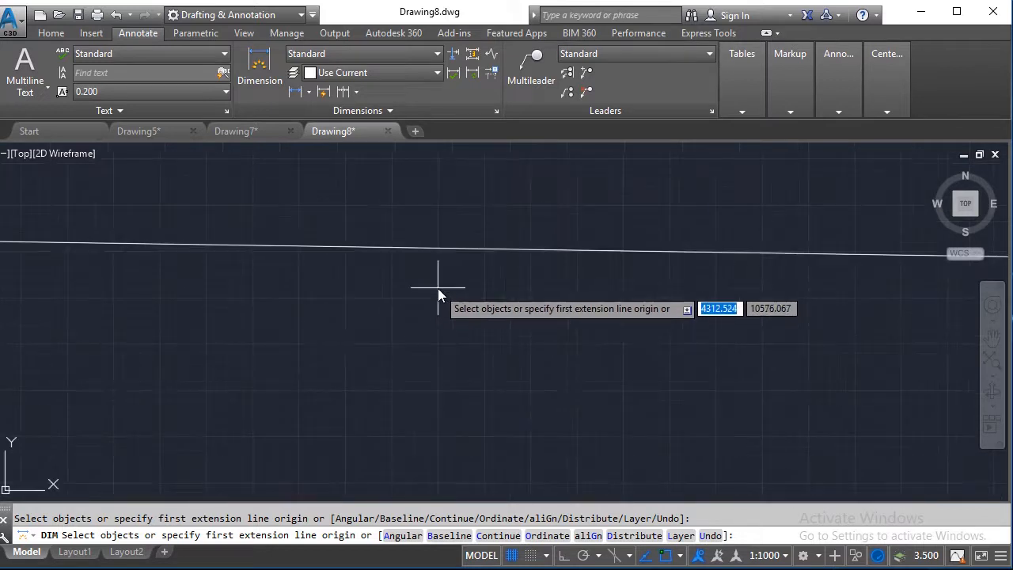
scroll(438, 288, "down", 5)
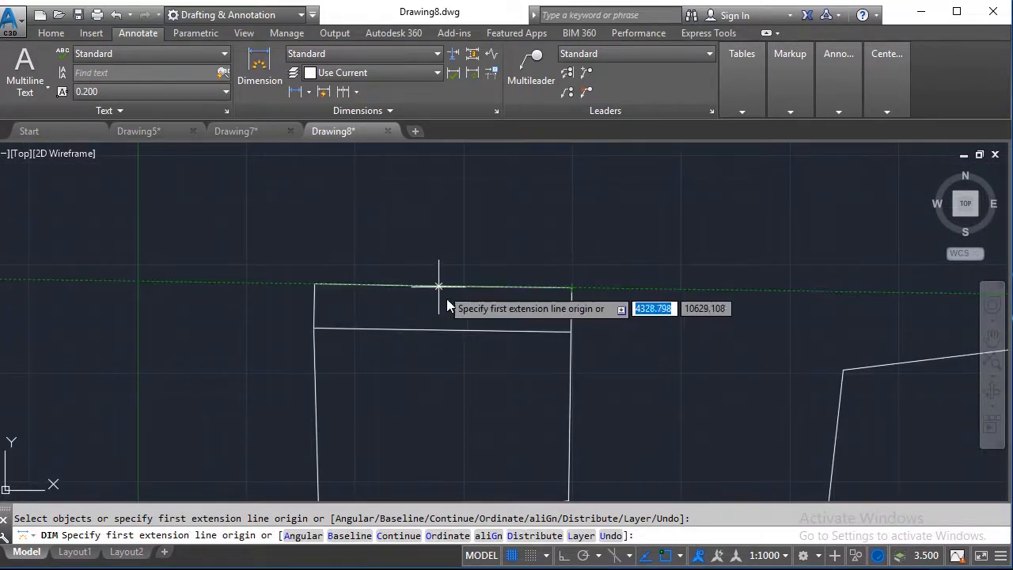
key("Escape")
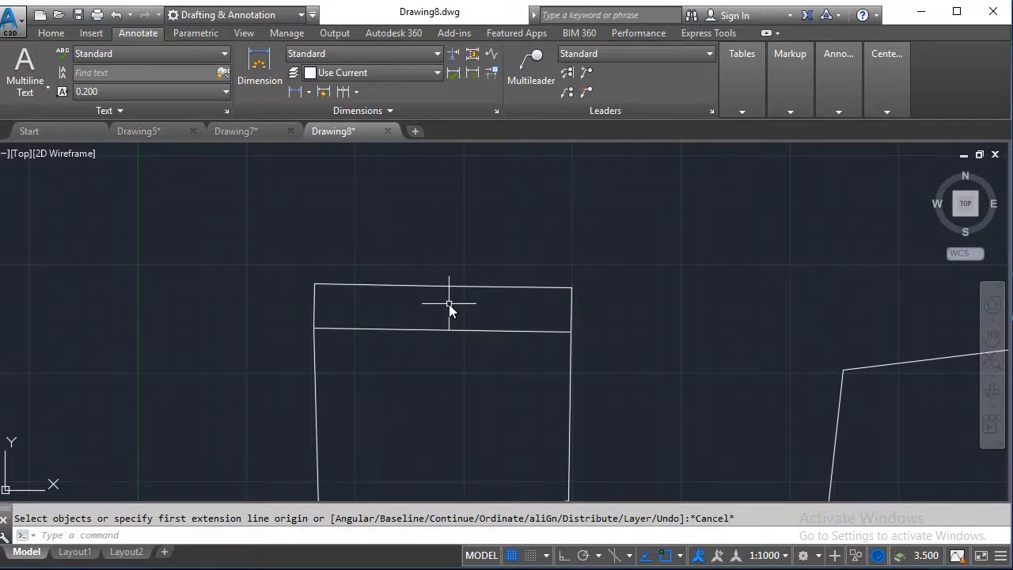
scroll(449, 304, "down", 3)
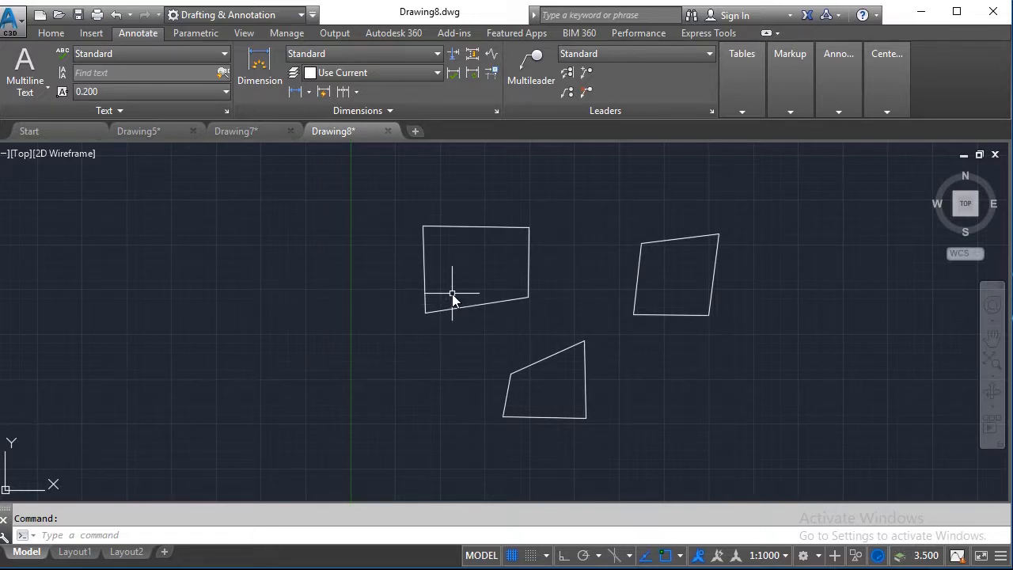
key("Escape")
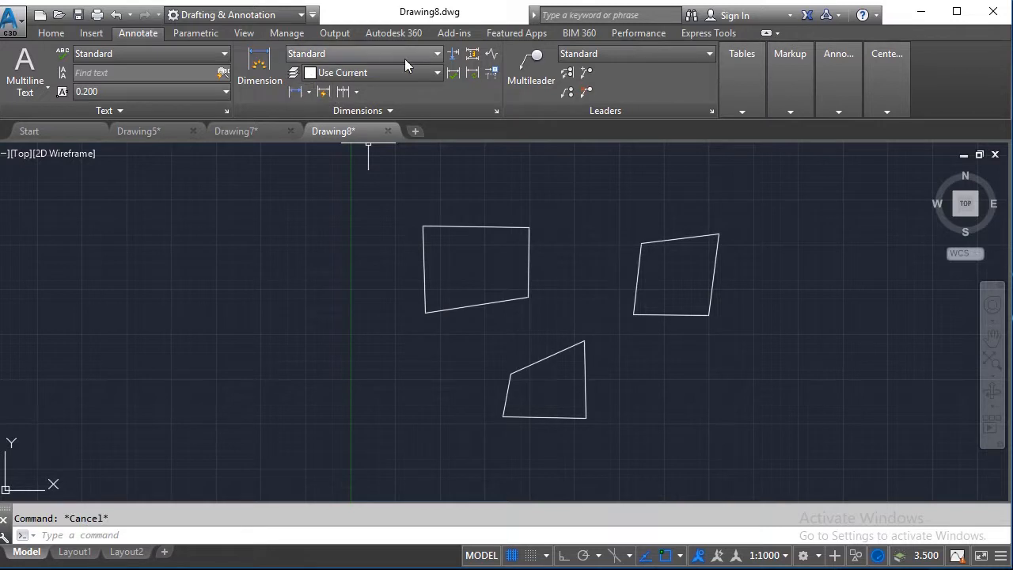
View the Standard style in the Dimension Style Manager and close the manager.
left_click(419, 111)
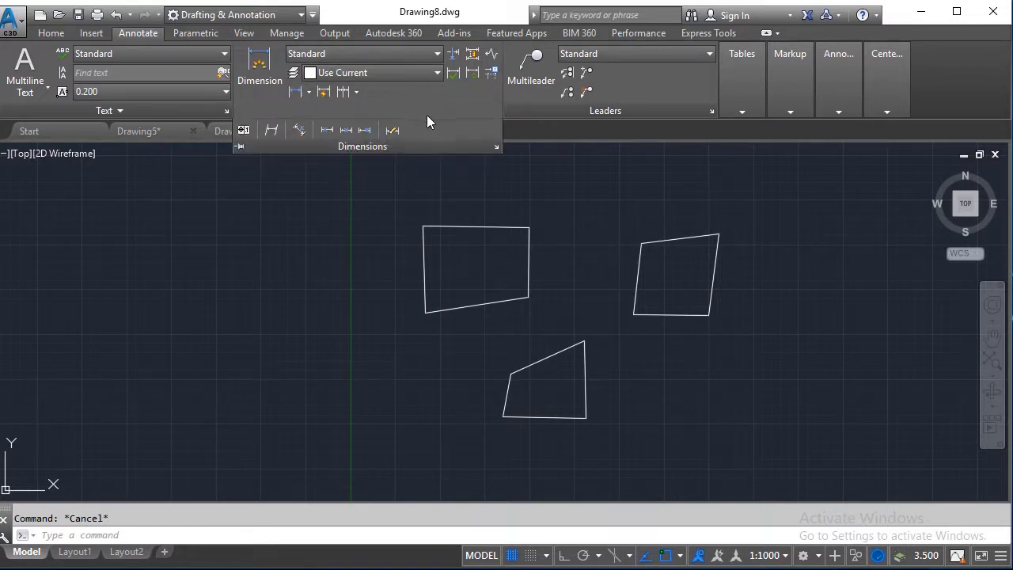
left_click(497, 148)
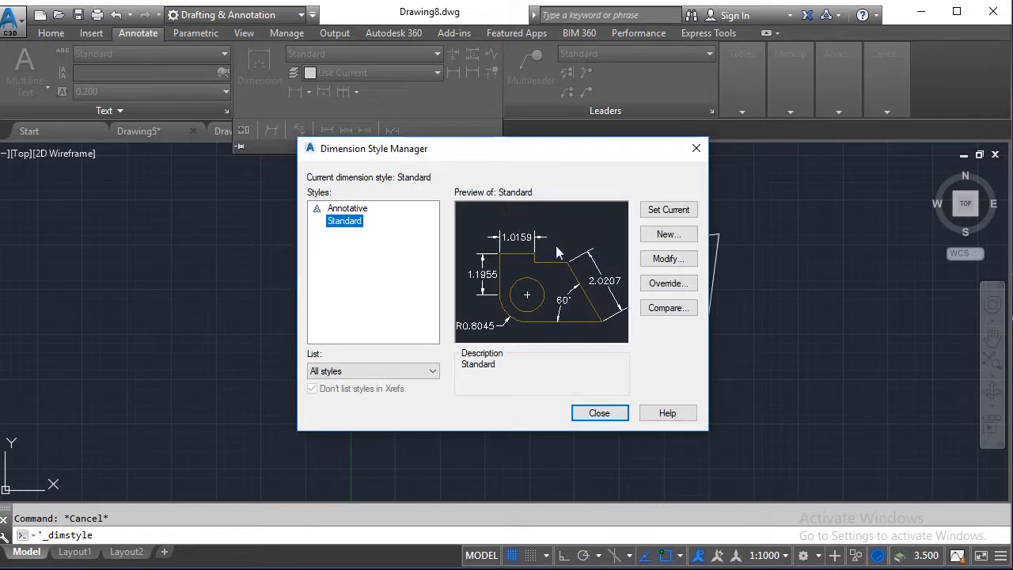
left_click(606, 414)
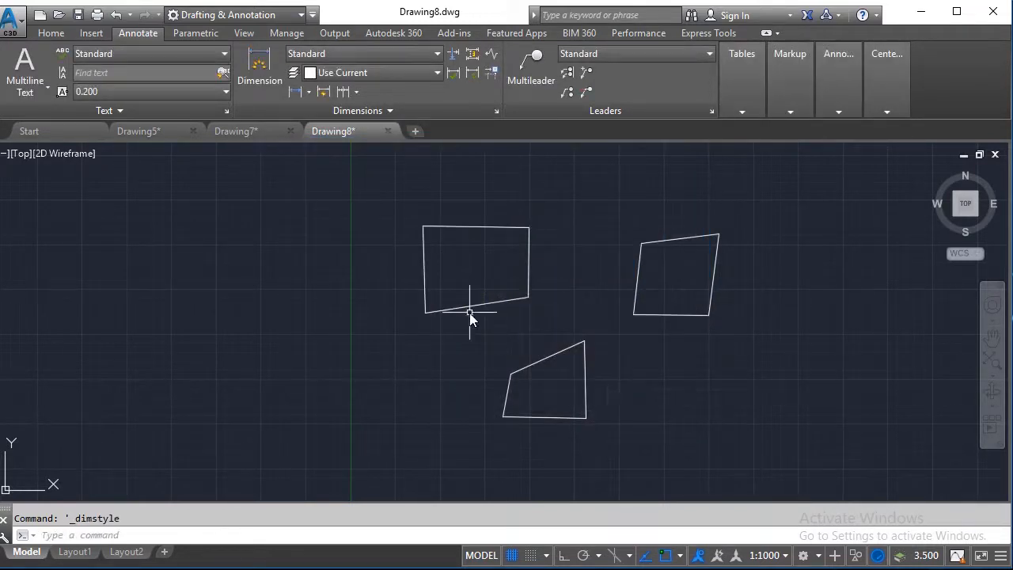
Set the text height of the Standard dimension style to 50 and close the Dimension Style Manager.
type("d")
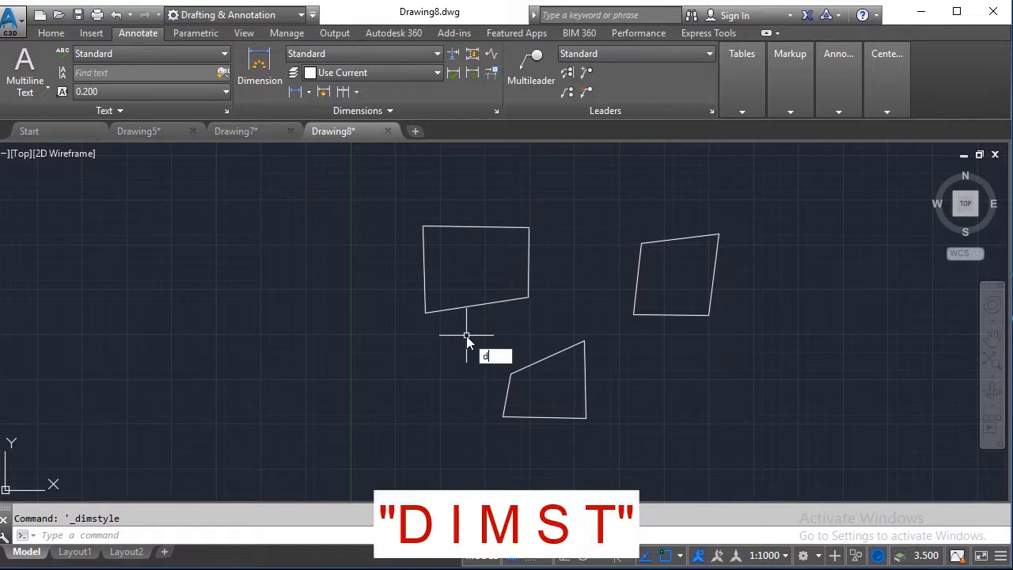
type("imst")
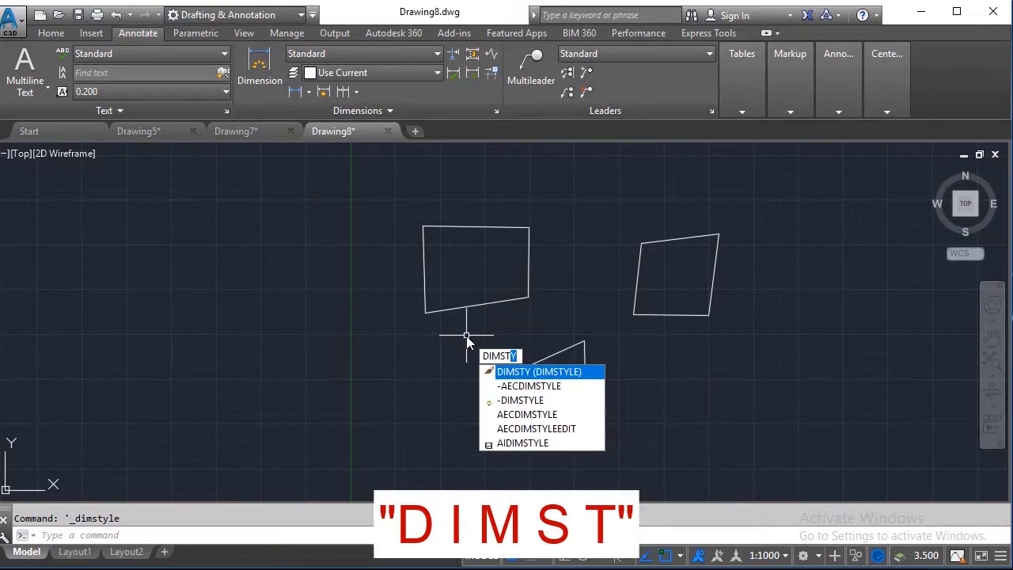
key("Return")
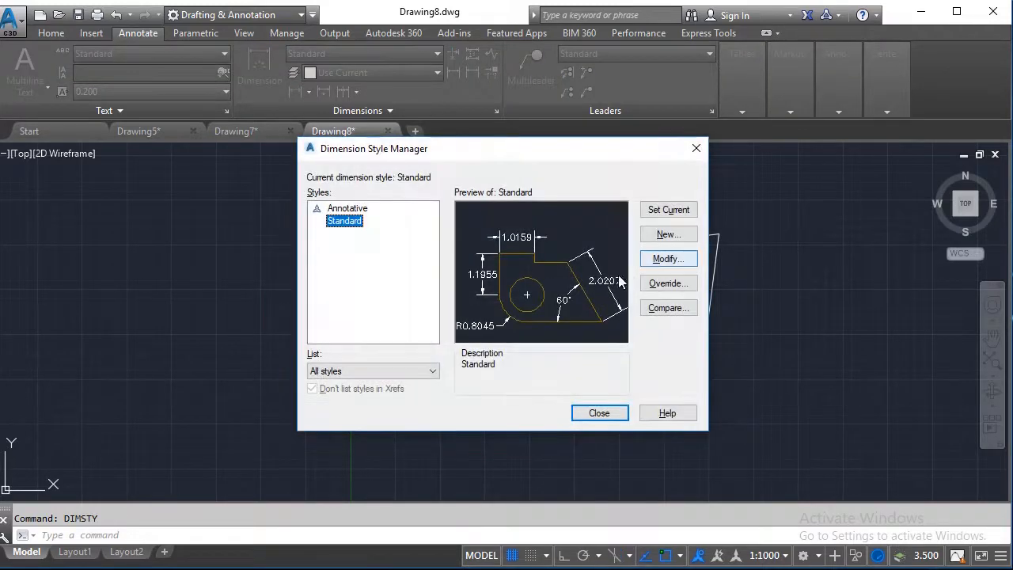
left_click(654, 261)
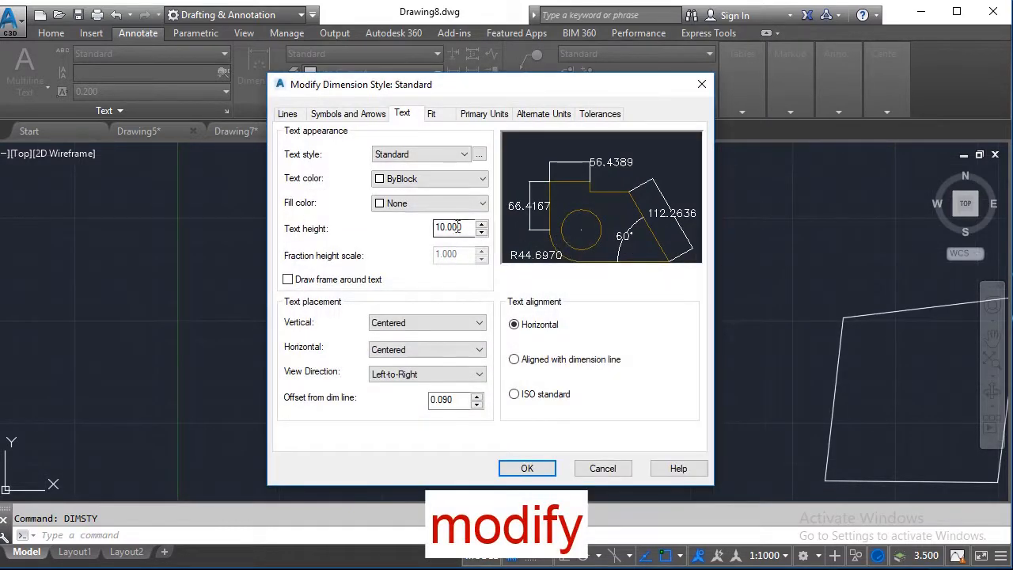
double_click(465, 227)
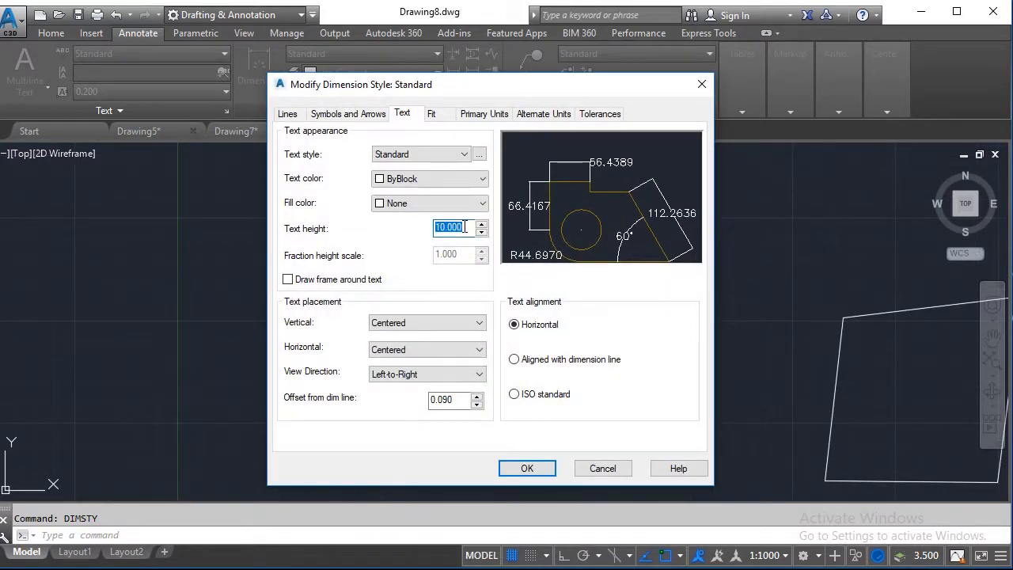
type("50")
left_click(532, 468)
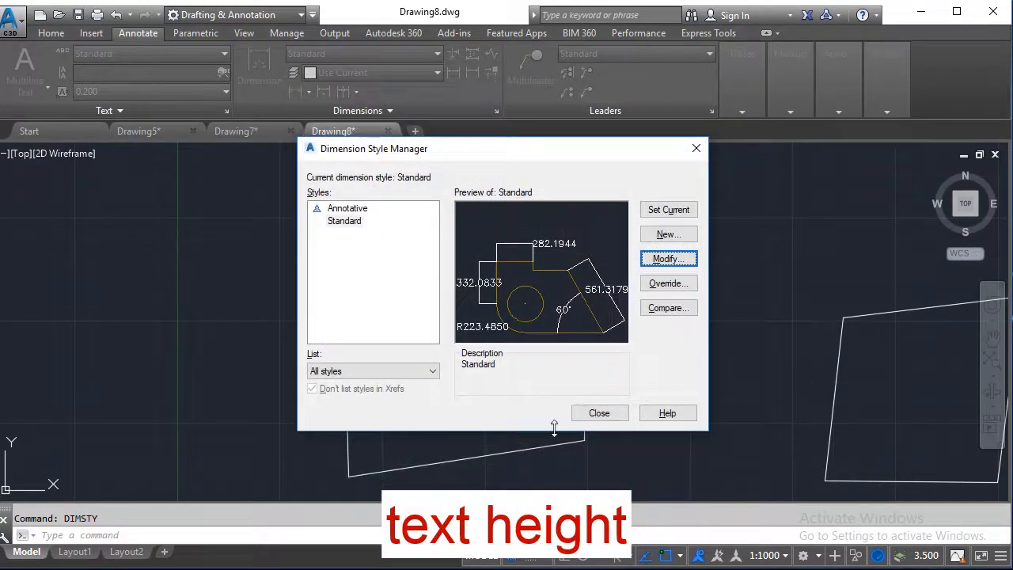
left_click(597, 413)
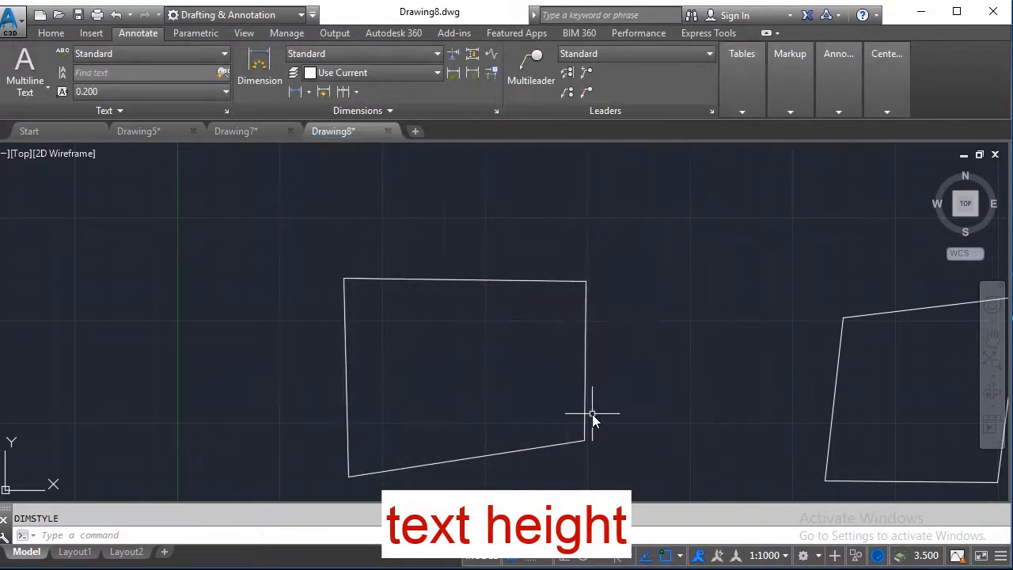
Dimension the first outline's top edge between its two upper corners, placing the dimension line just above it, and check the text's legibility.
left_click(252, 61)
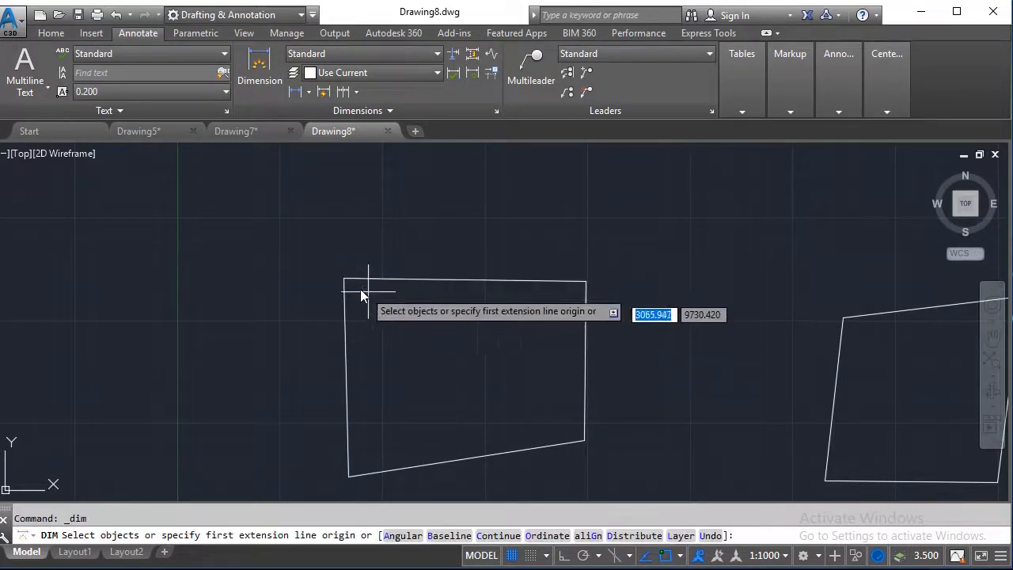
left_click(343, 279)
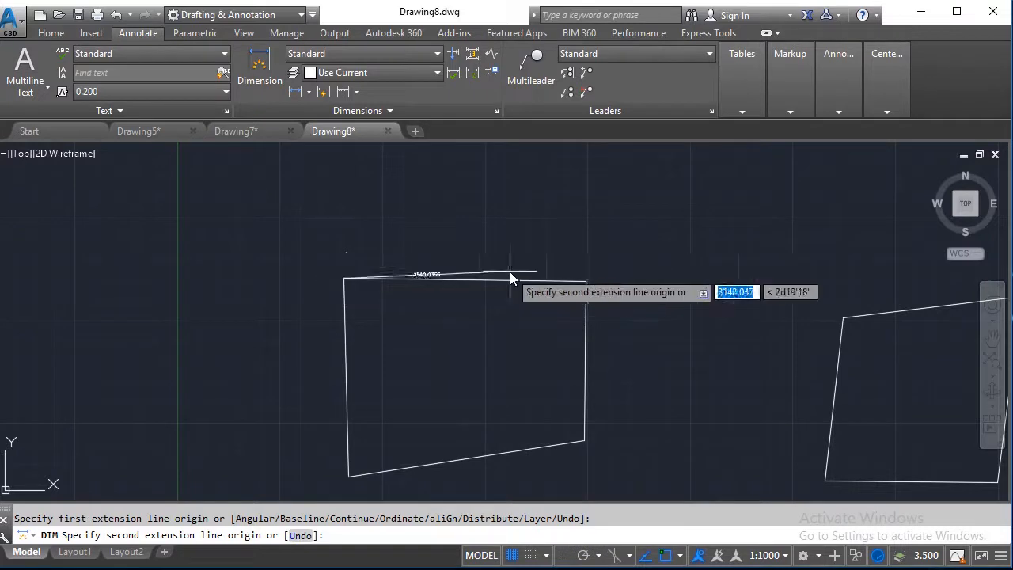
left_click(588, 282)
left_click(580, 250)
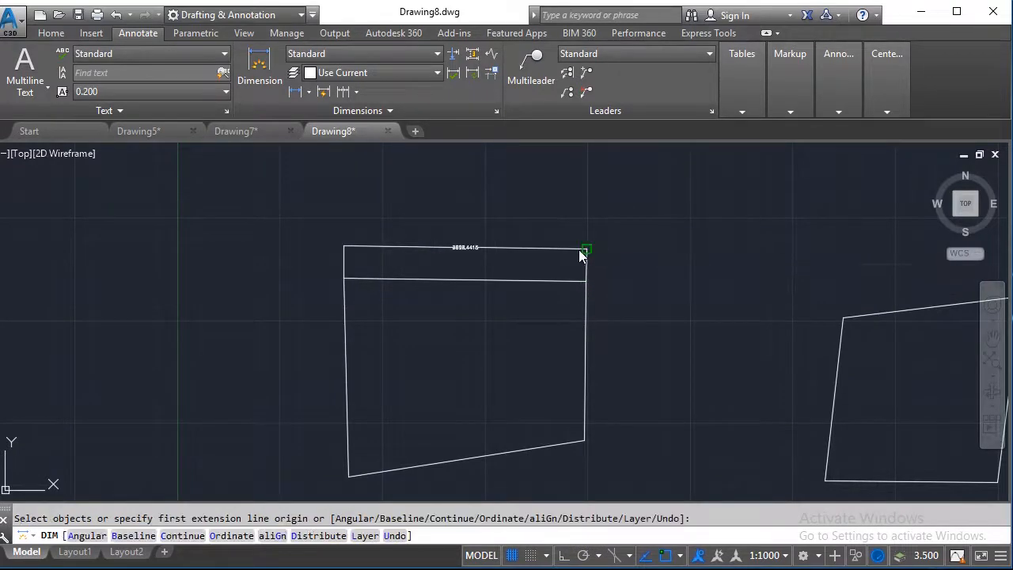
key("Escape")
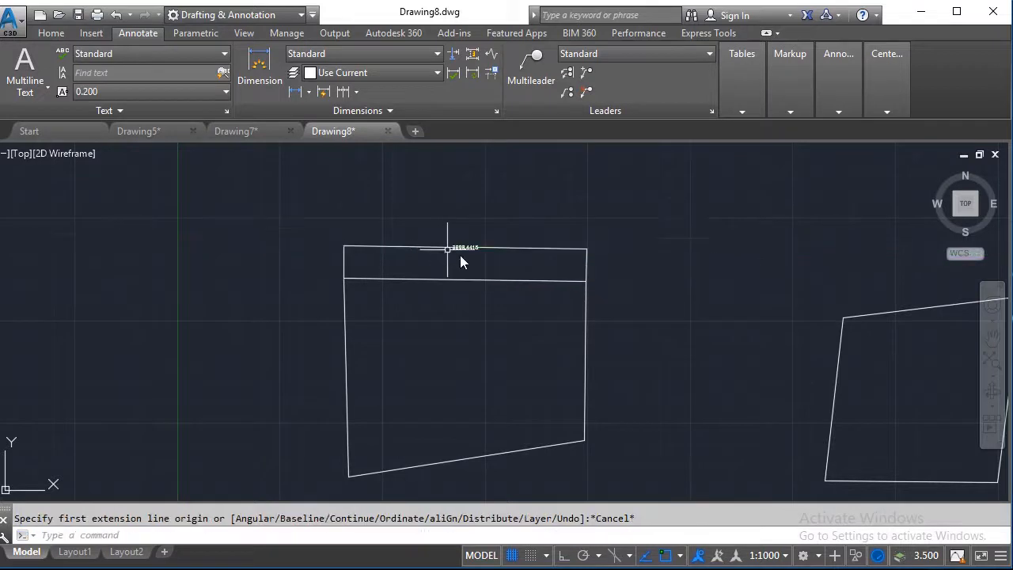
scroll(463, 256, "up", 3)
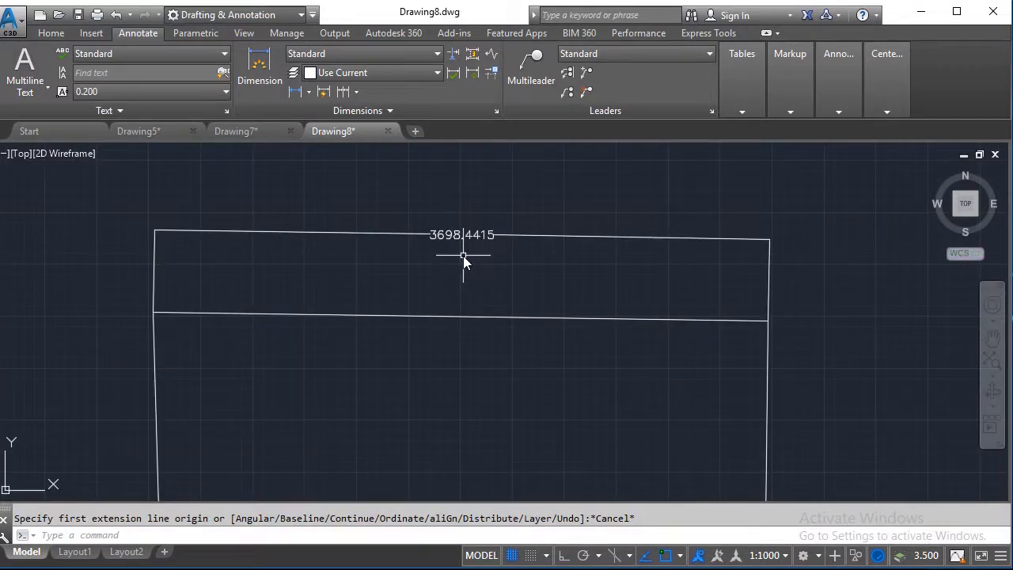
Dimension the first outline's right edge from its upper to its lower corner, placing the dimension line just outside the edge.
scroll(463, 255, "down", 5)
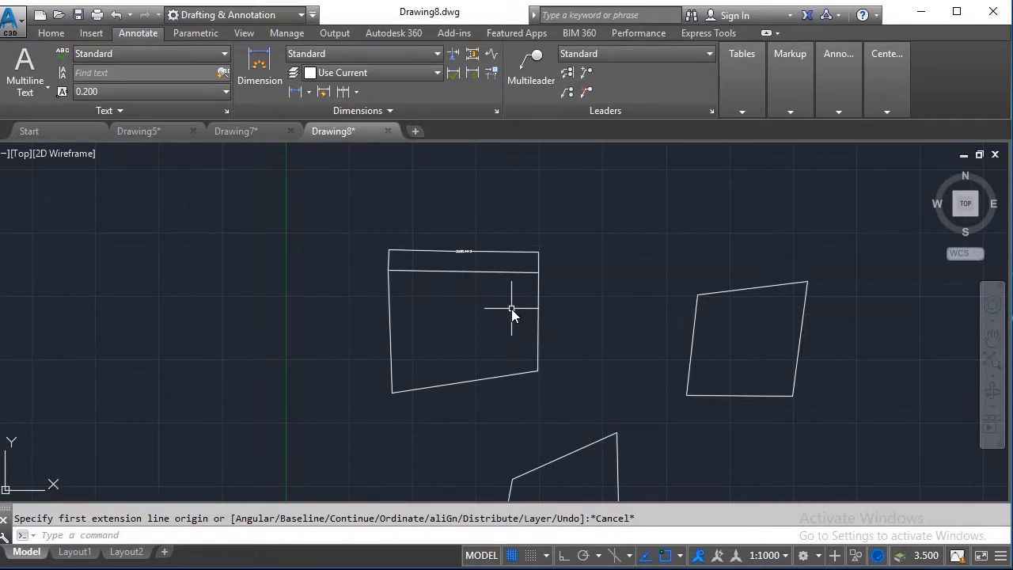
type("dim")
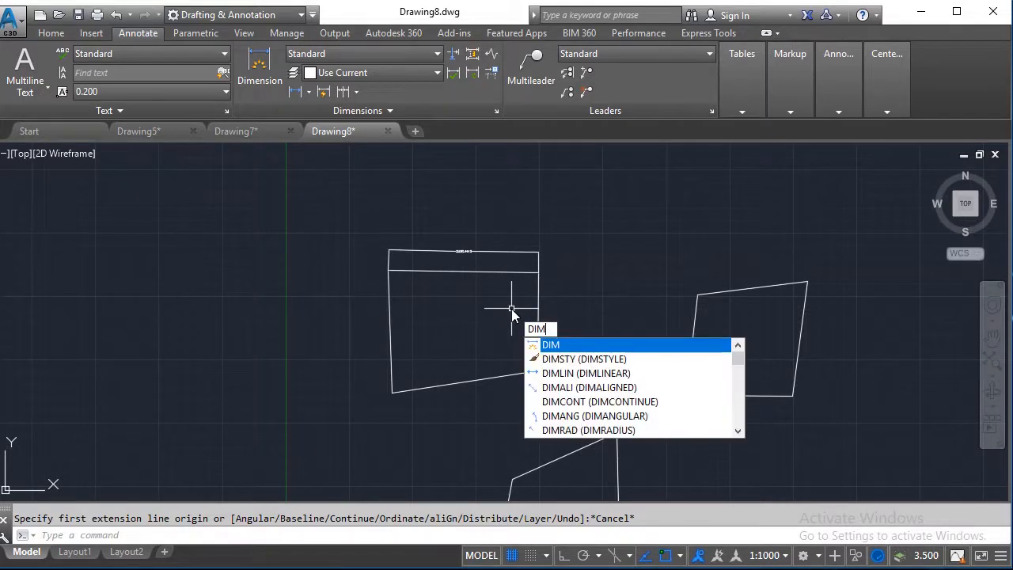
key("Return")
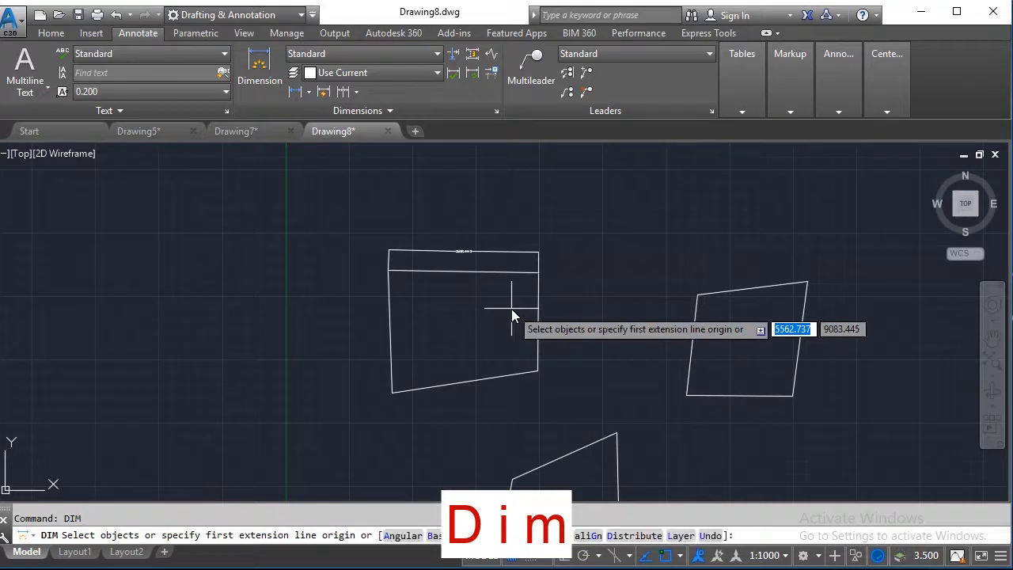
left_click(539, 273)
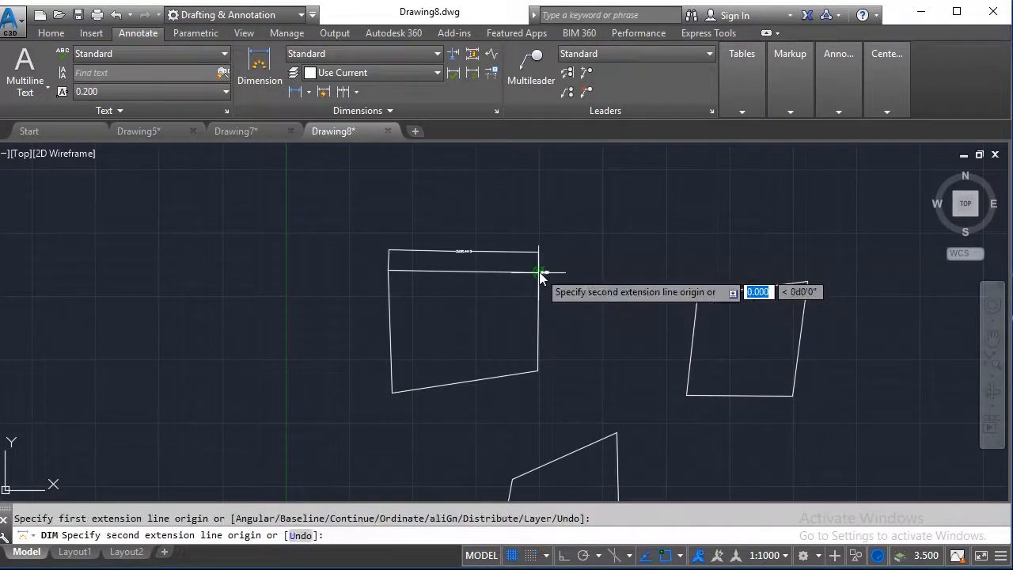
left_click(538, 371)
left_click(568, 367)
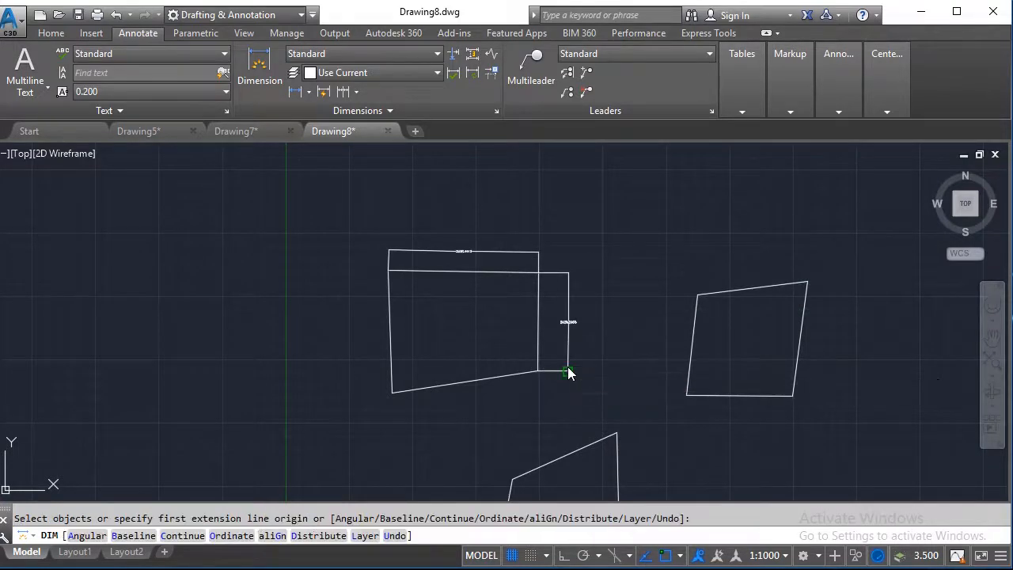
Dimension the first outline's sloping bottom edge by selecting the line itself, placing the dimension line just below it, and end the command.
left_click(485, 380)
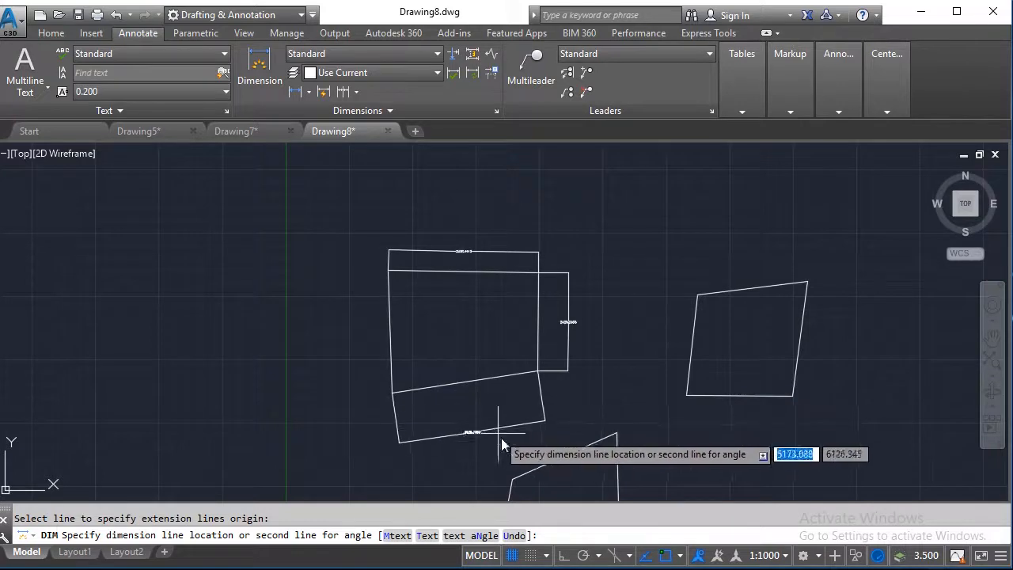
left_click(491, 396)
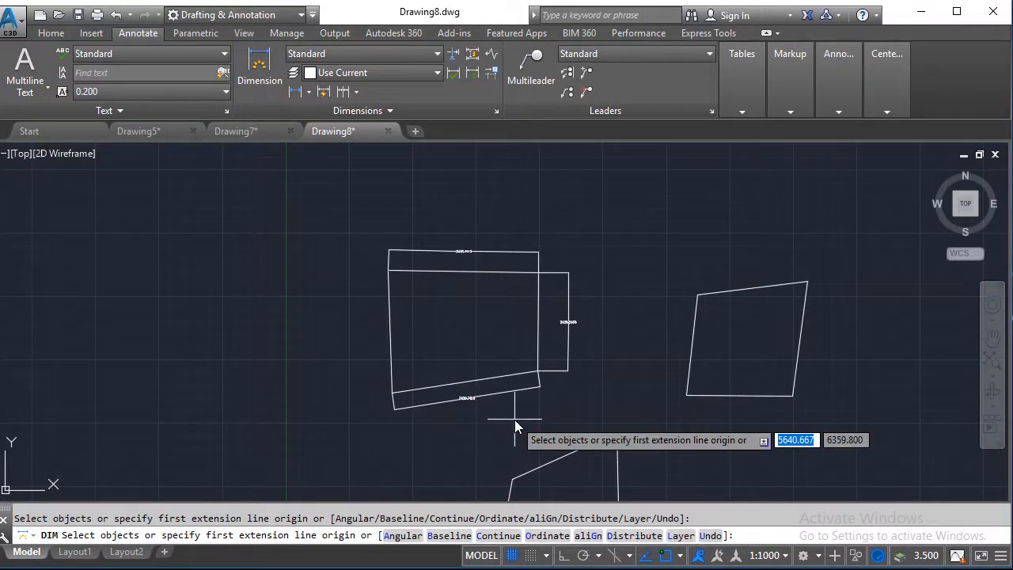
key("Escape")
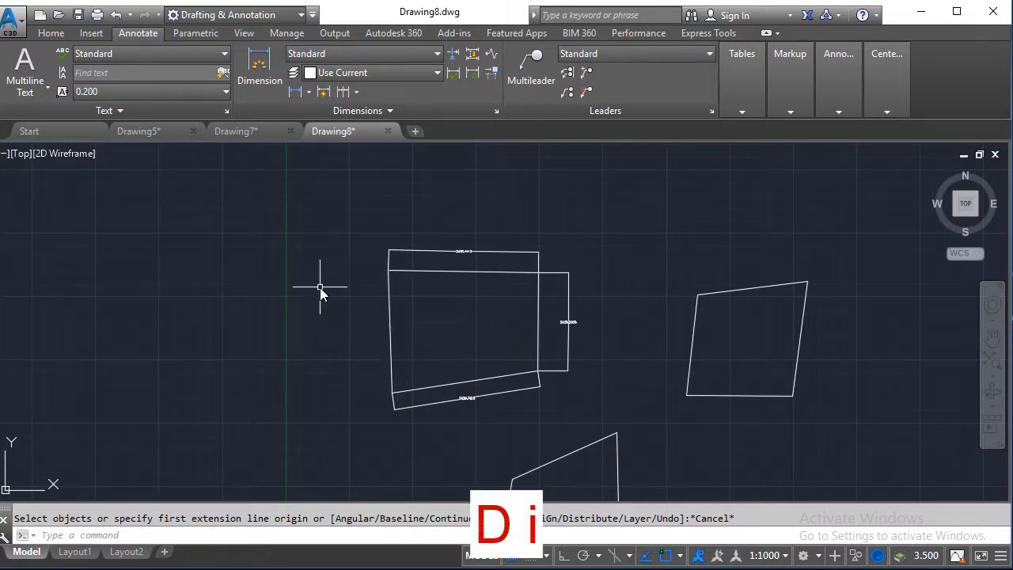
Measure the distance along the first outline's left edge from its upper to its lower corner with the DIST command.
type("DI")
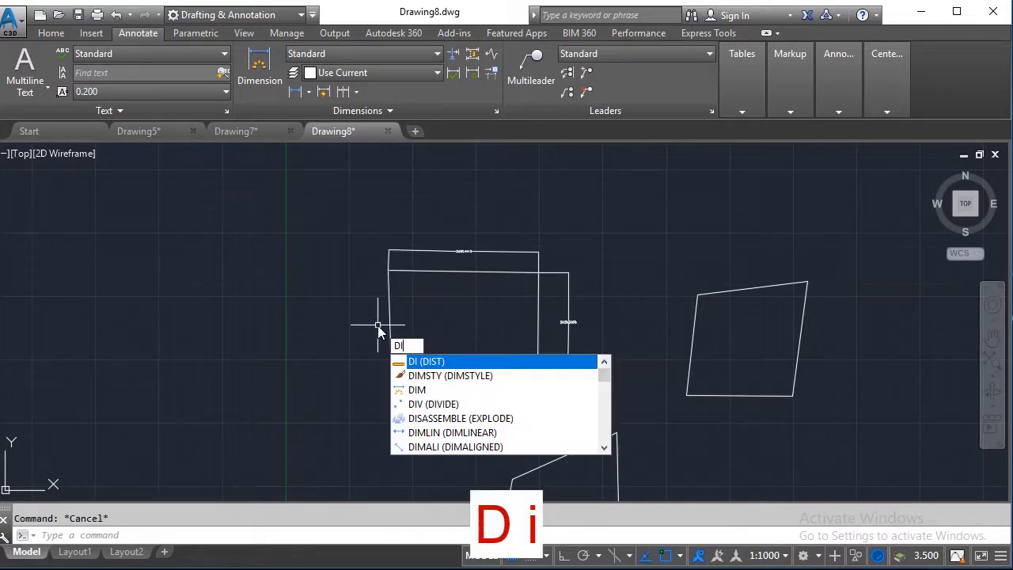
key("Return")
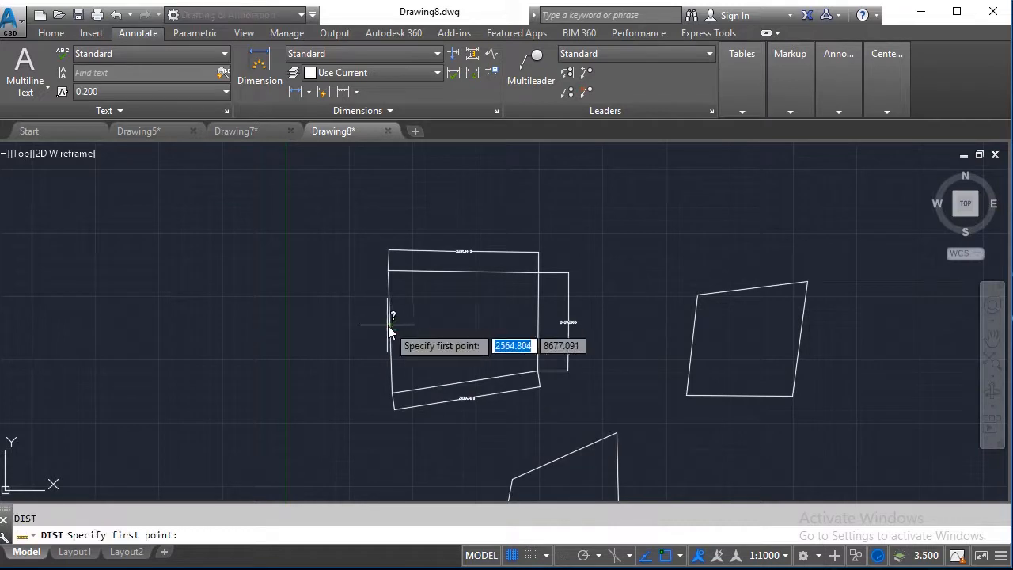
left_click(389, 271)
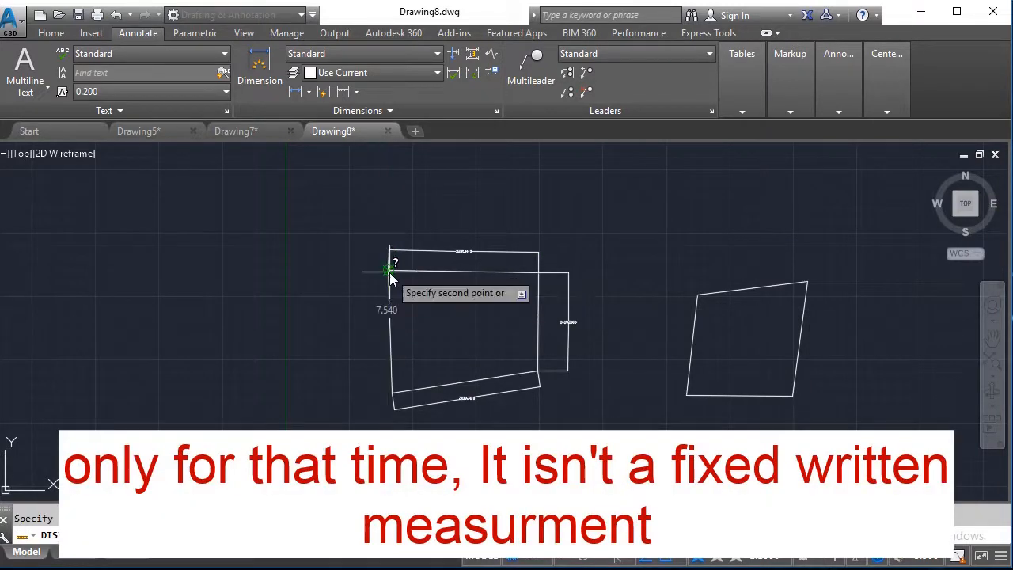
left_click(390, 393)
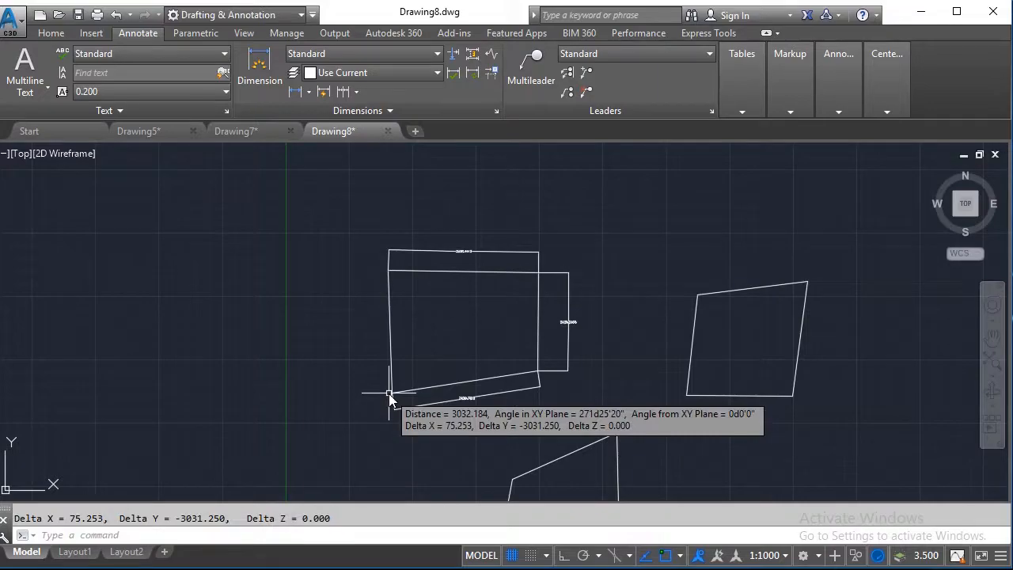